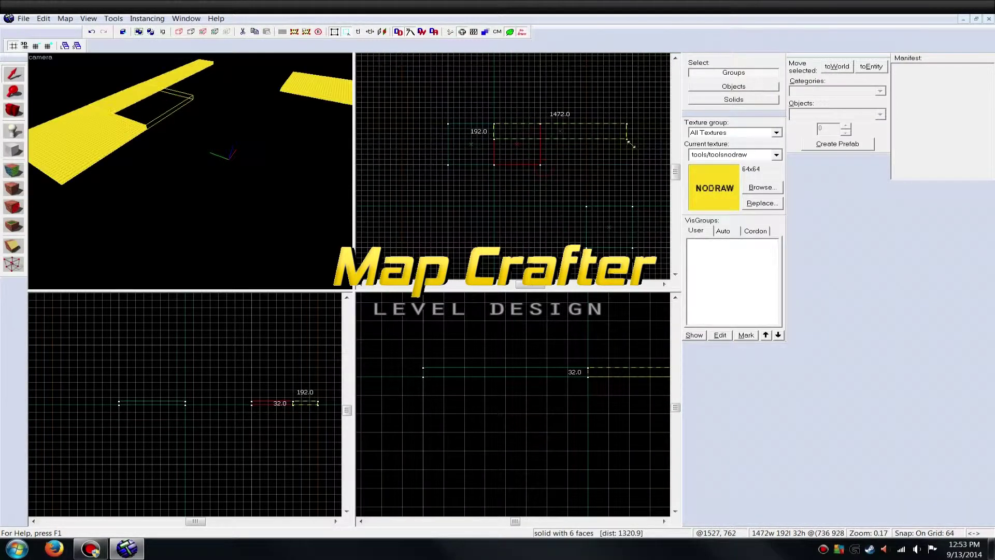
- Widen the long solid, pick a wall face to texture, resize the arch, and view the track from above
left_click_drag(631, 137, 636, 140)
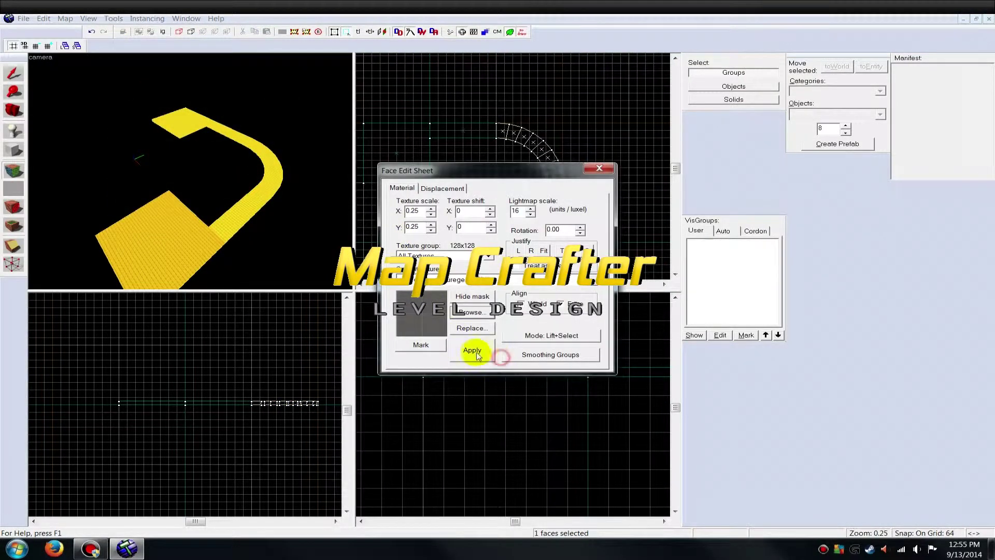
left_click(222, 278)
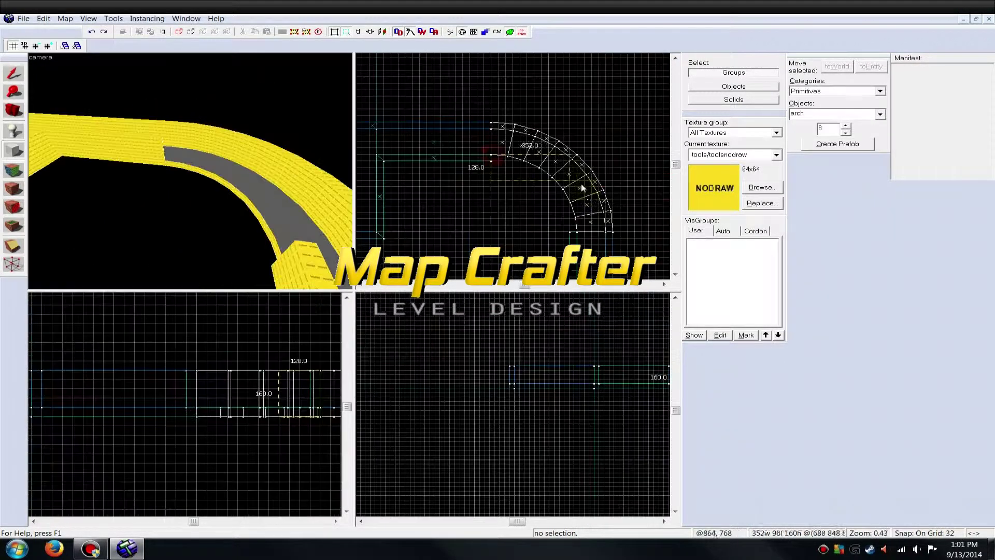
left_click_drag(581, 184, 582, 237)
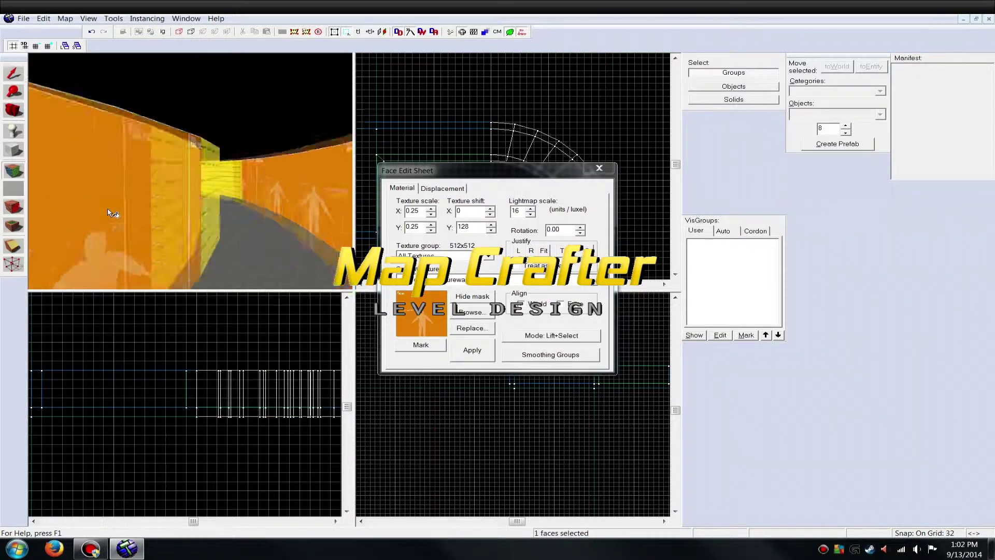
key("s")
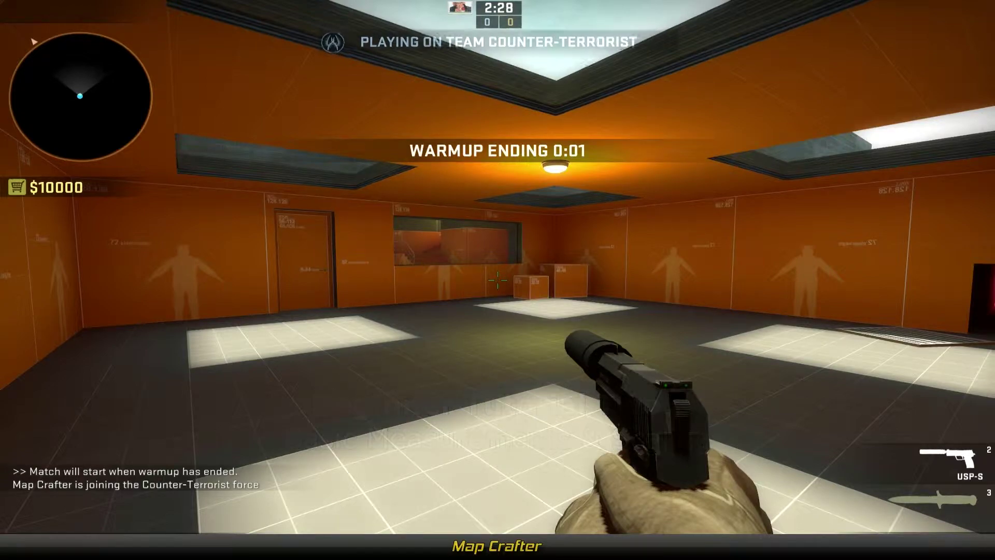
- Walk past the crates, through the doorway and crate room, up the stairs, and along the corridor to the vent
key("w")
key("w")
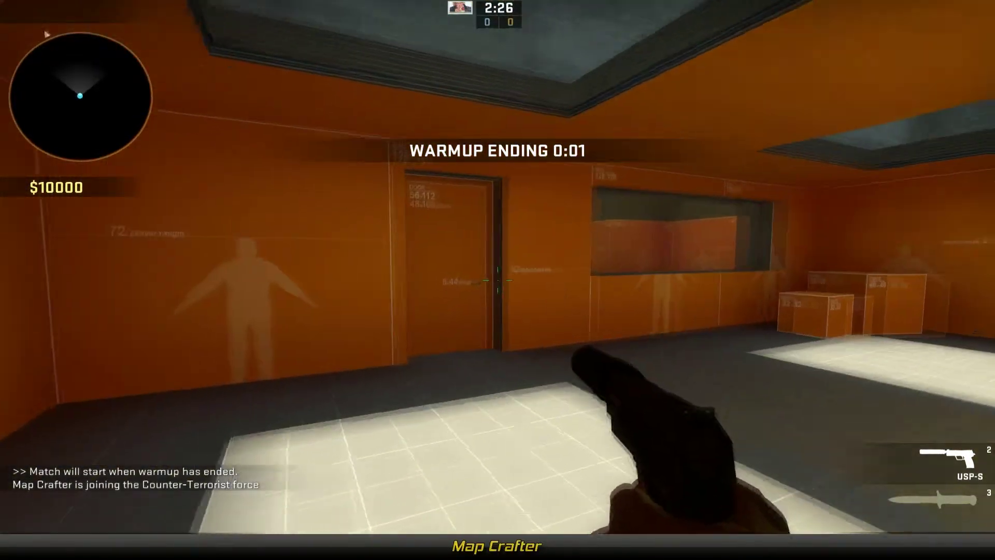
key("w")
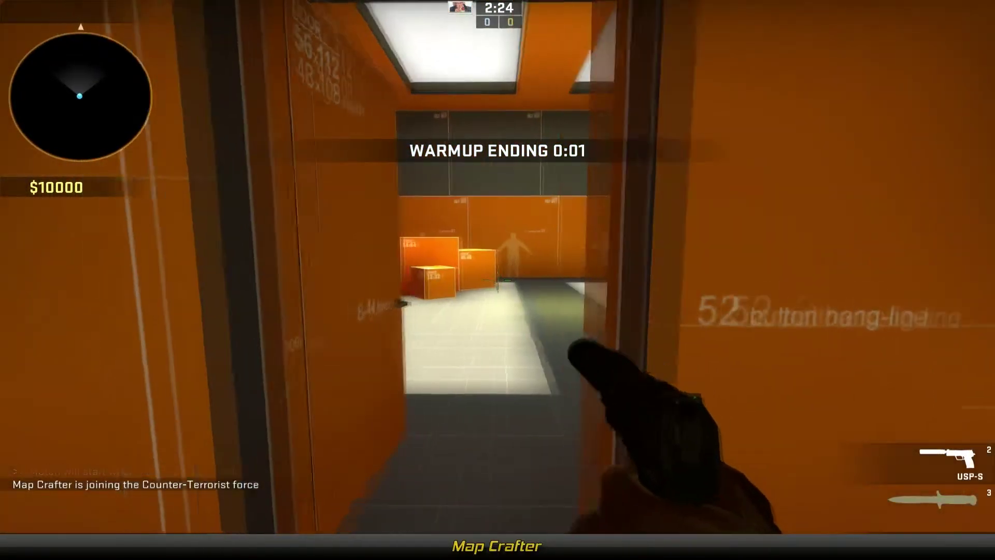
key("w")
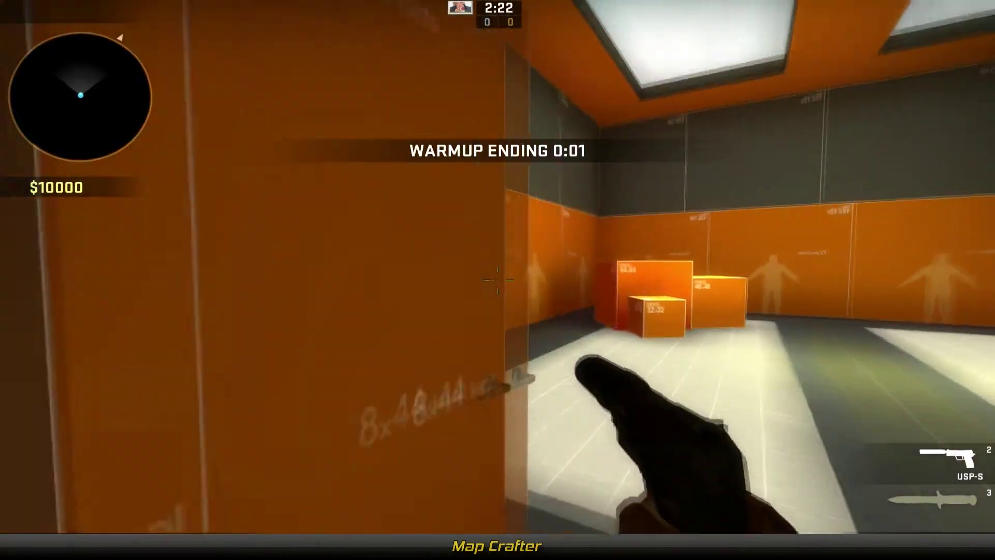
key("w")
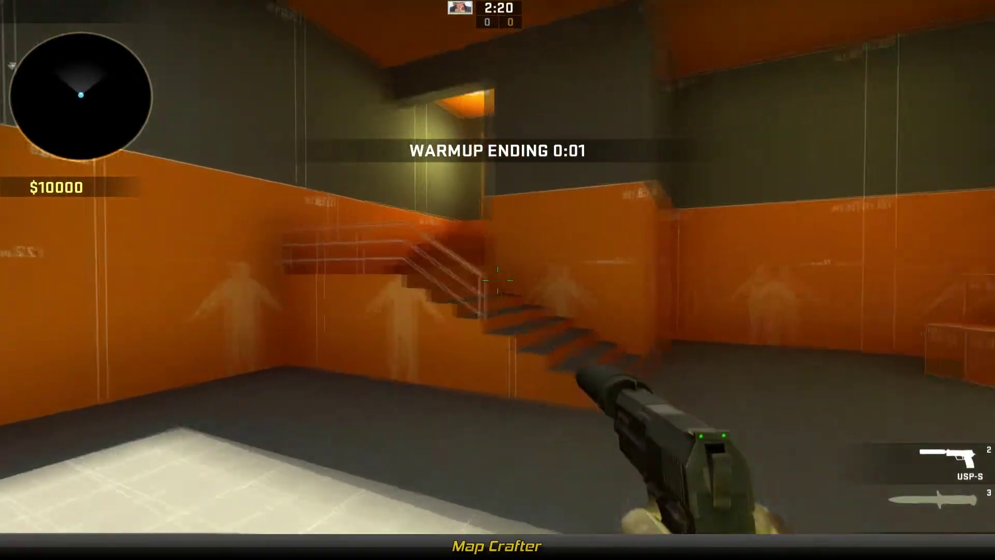
key("w")
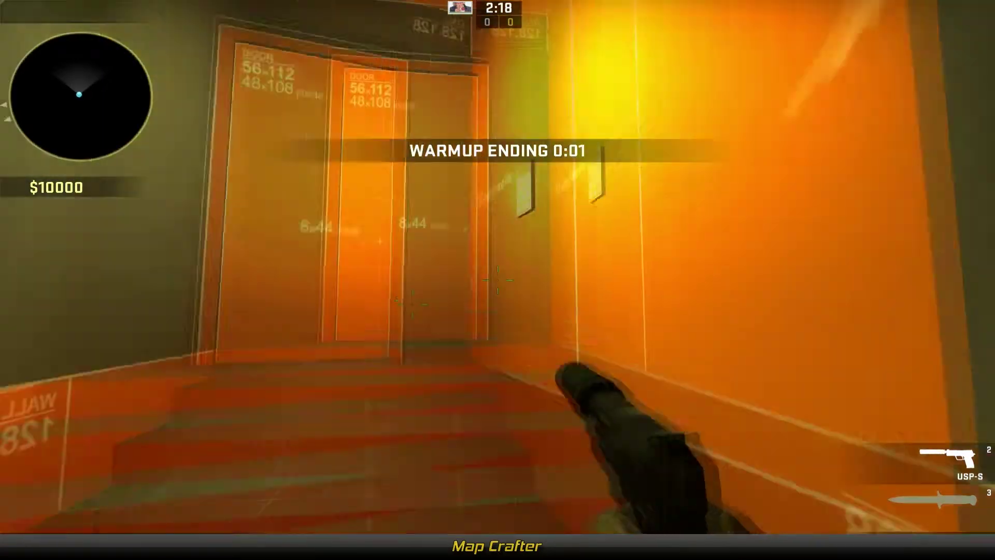
key("w")
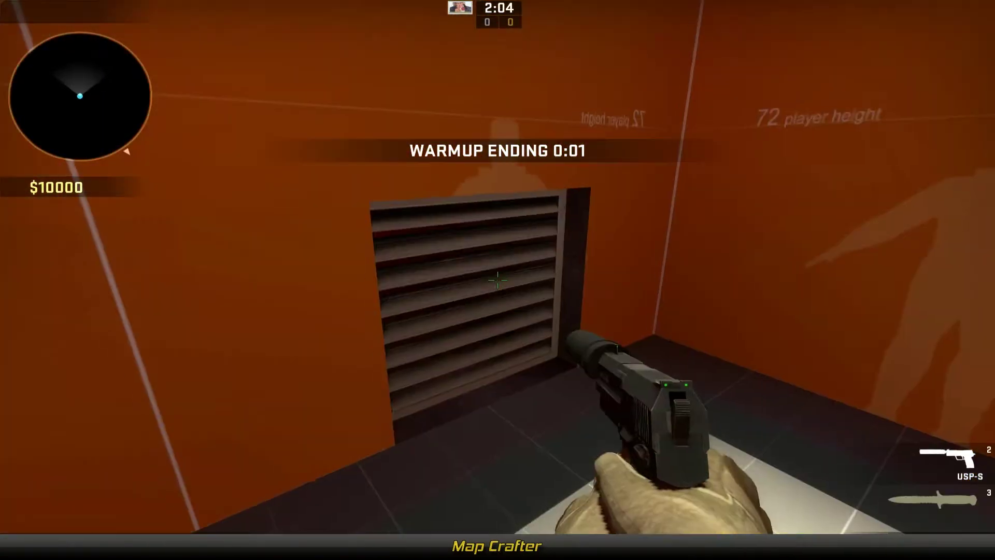
key("w")
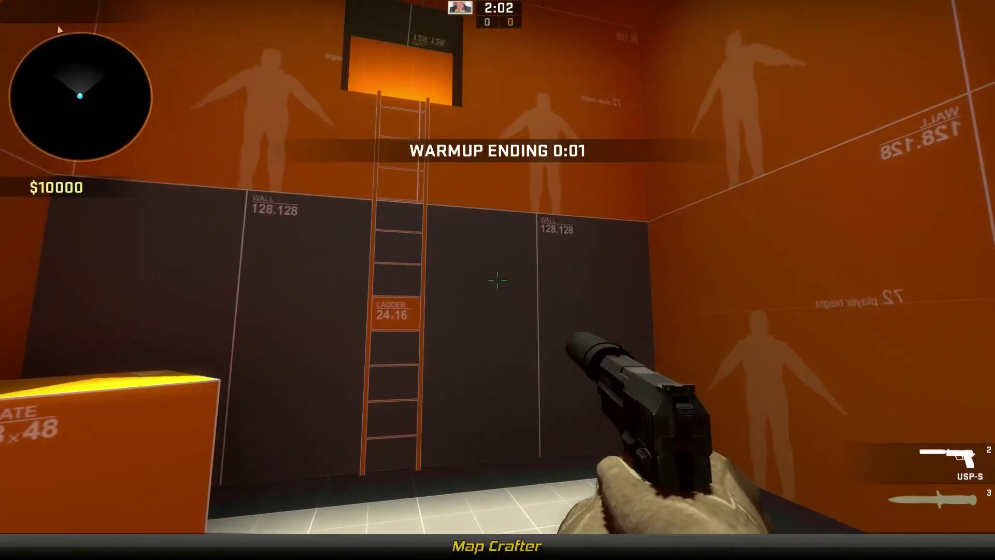
key("w")
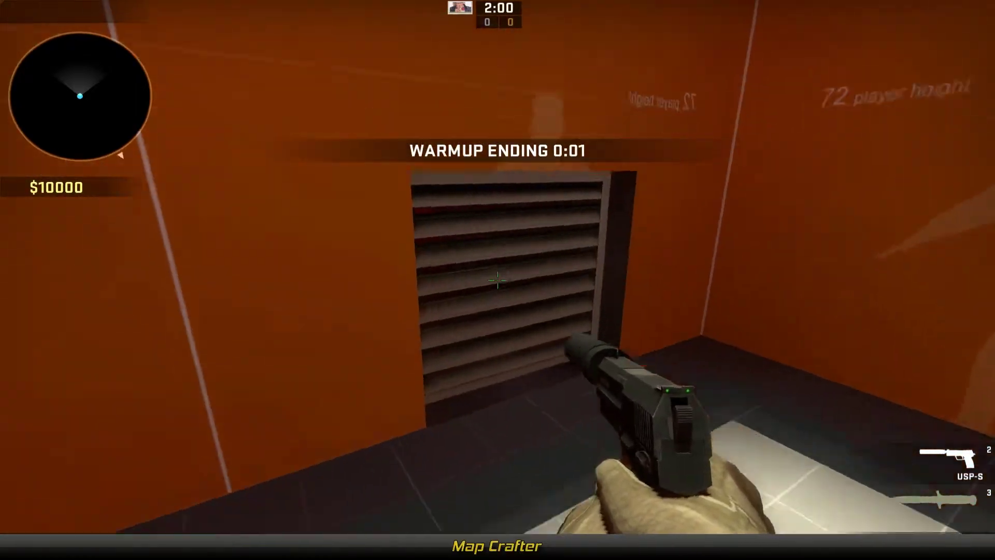
key("w")
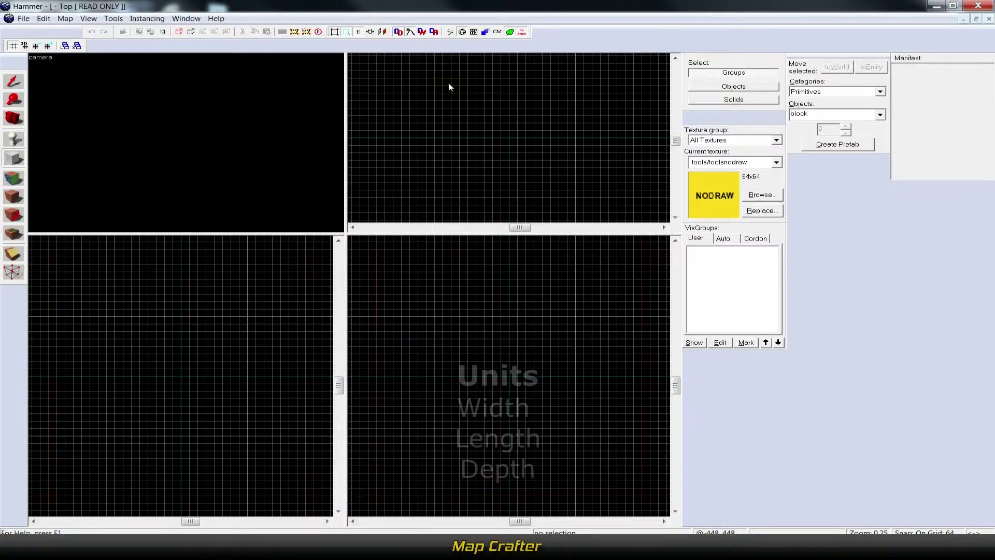
- Drag out an 896 x 832 unit block brush in the Top view
mouse_move(443, 81)
left_mouse_down()
mouse_move(583, 200)
mouse_move(535, 152)
mouse_move(579, 201)
left_mouse_up()
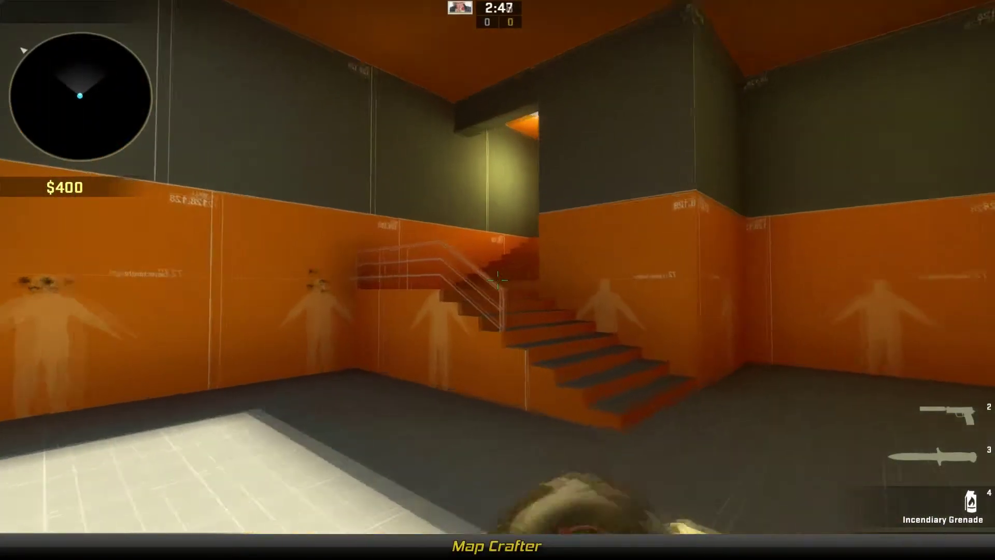
- Throw an incendiary grenade onto the stairs and walk toward the flames
left_click(498, 279)
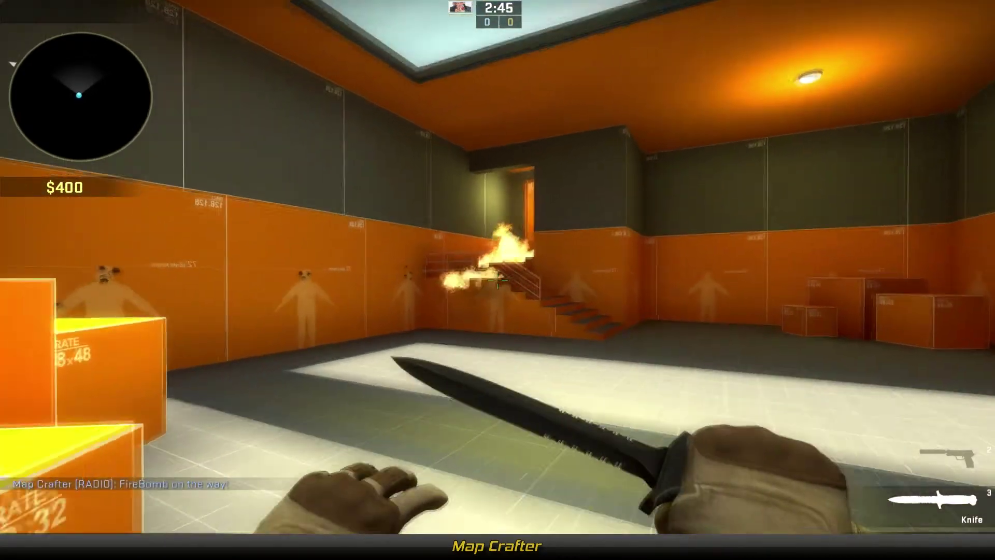
key("w")
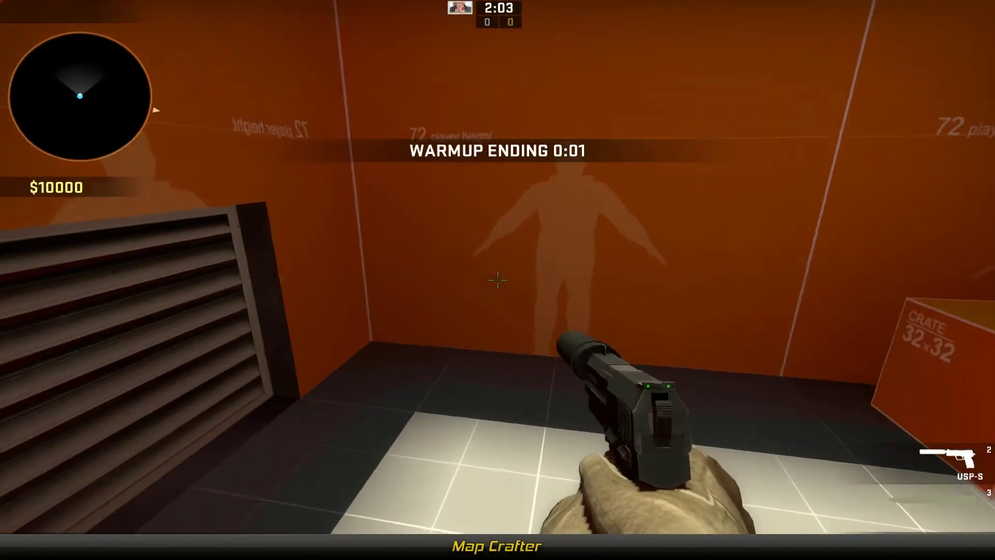
- Fire at the dark opening, then walk through the red-lit vent tunnel and side corridor
mouse_move(497, 280)
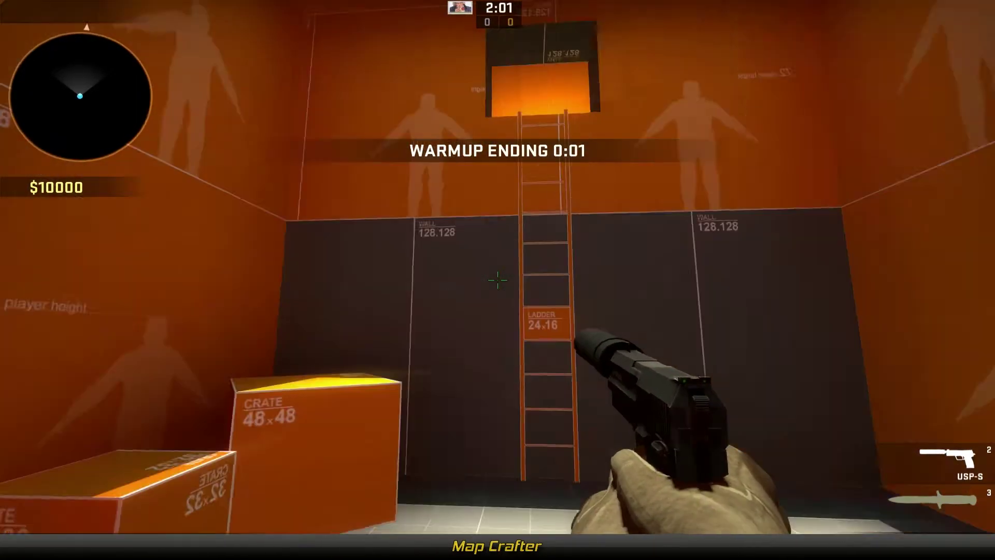
left_click(497, 280)
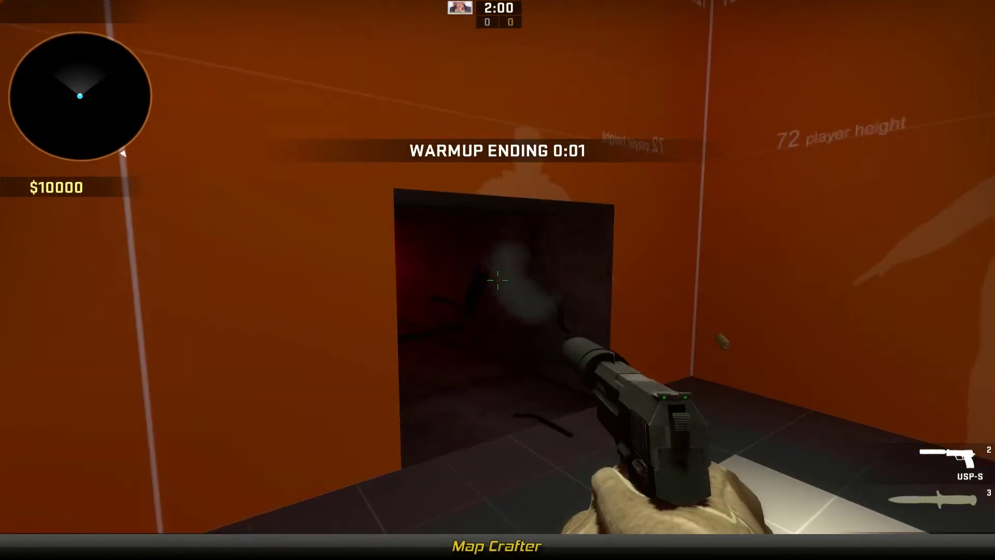
key("w")
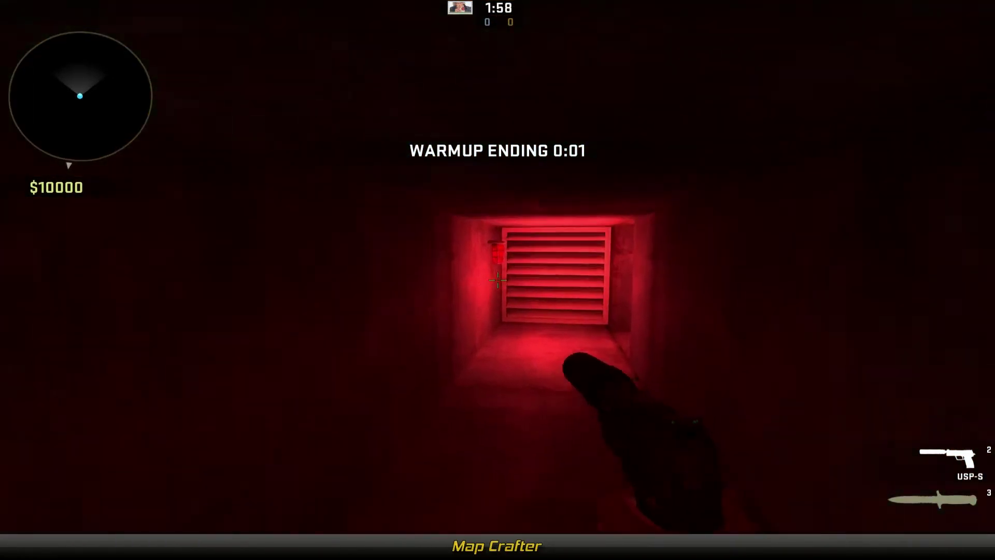
key("w")
mouse_move(498, 280)
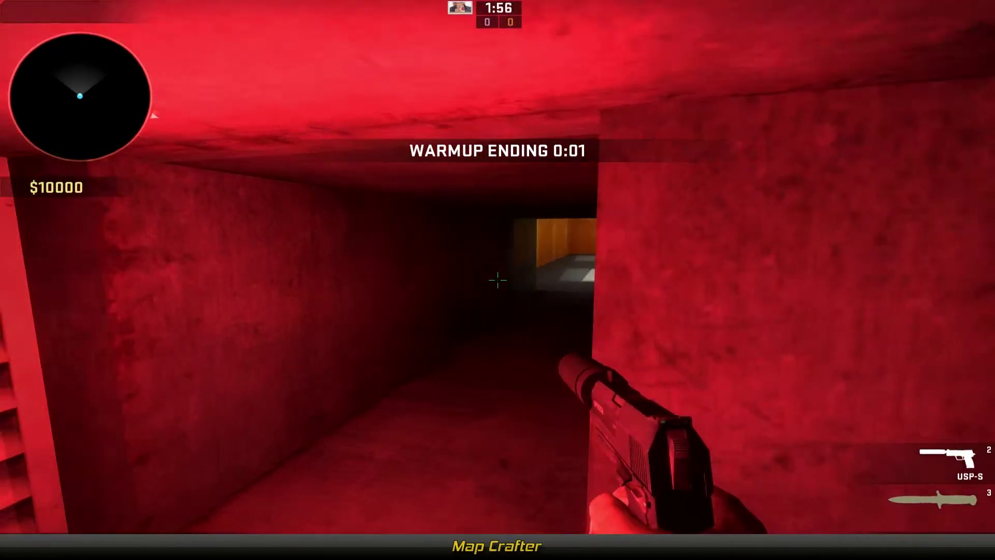
key("w")
key("w")
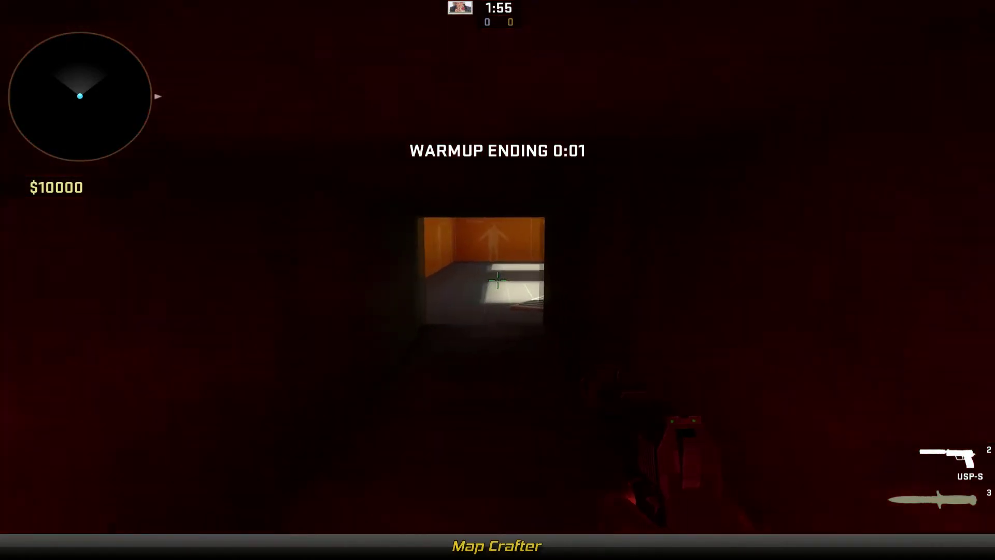
key("w")
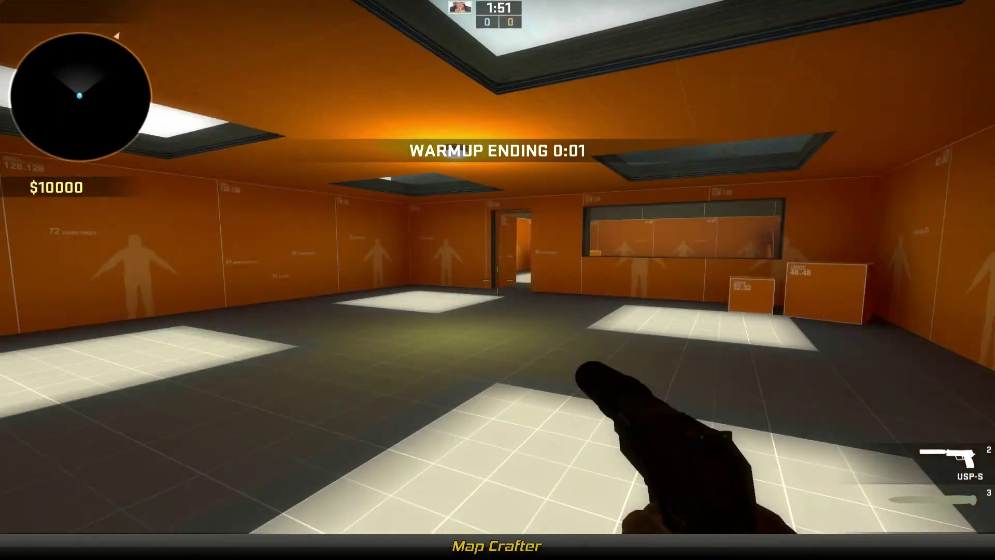
key("w")
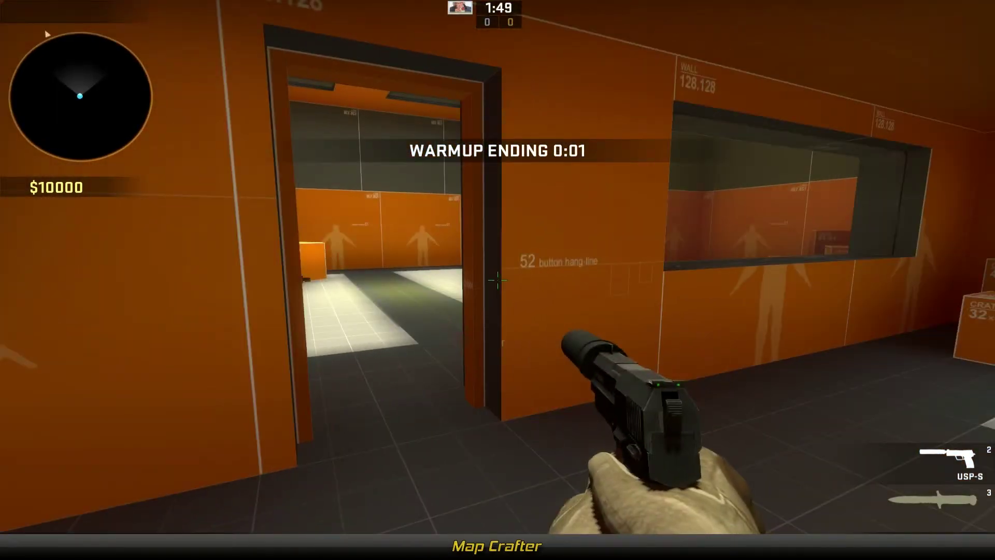
- Resume the game from the pause menu and bring up the developer console
key("Escape")
left_click(369, 289)
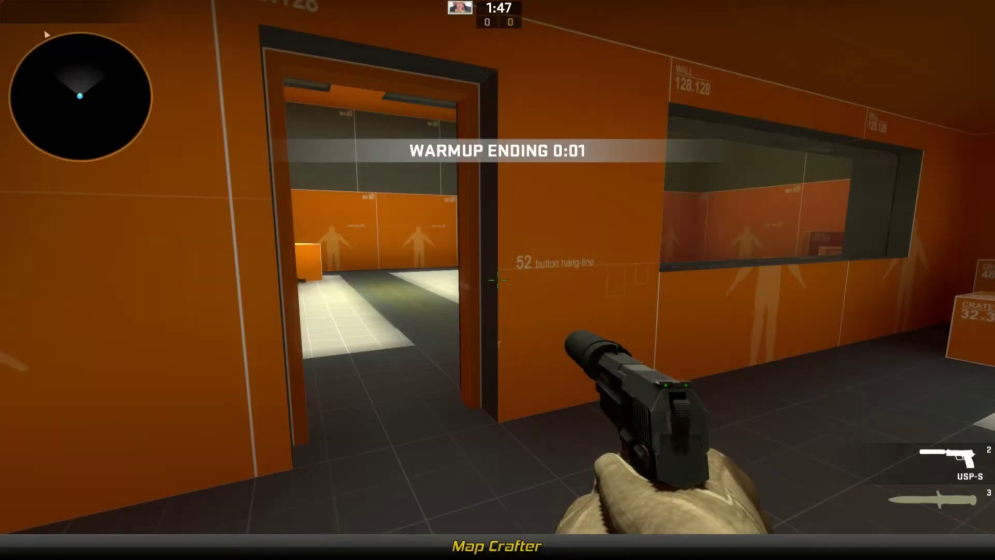
key("grave")
- Run the 'kill' console command to force a round draw, then close the console
type("kill")
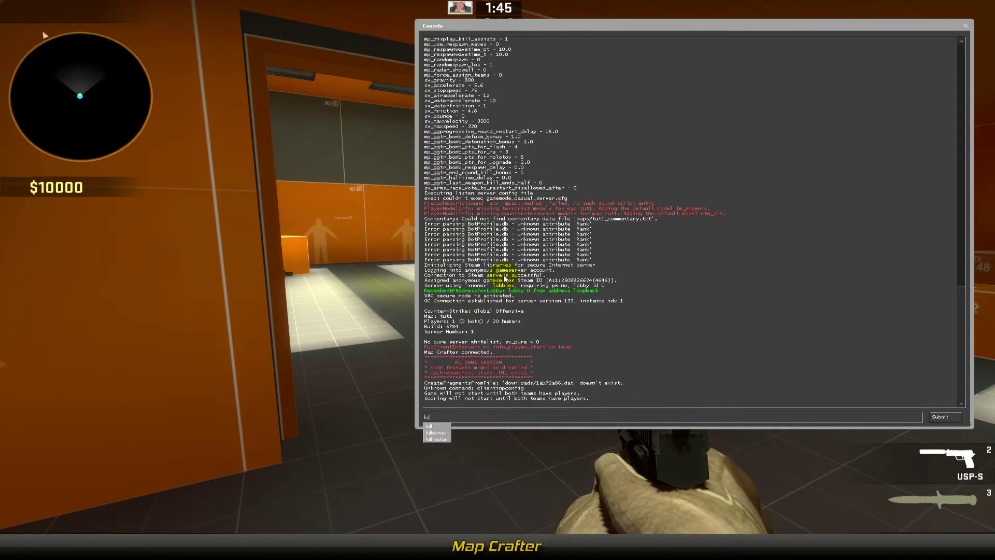
key("Return")
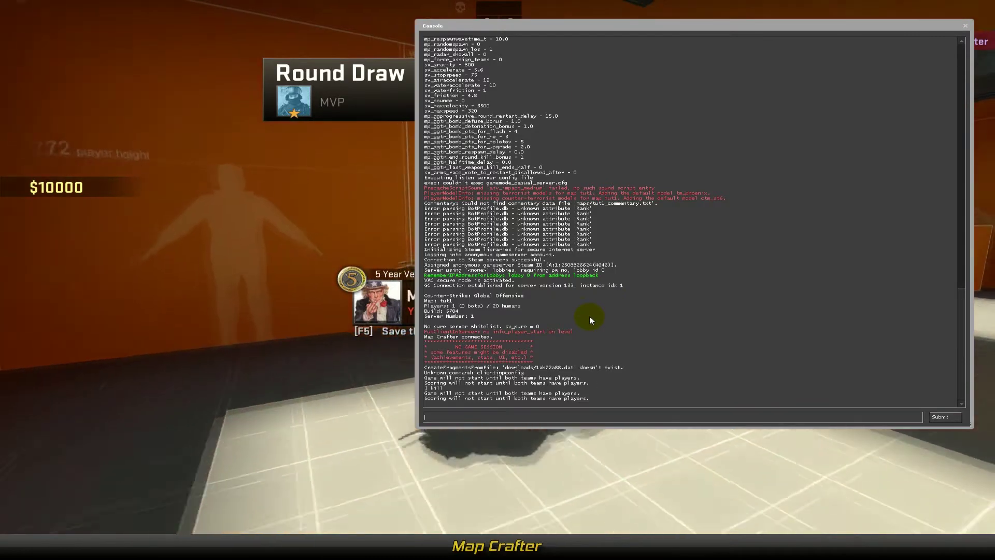
left_click(964, 25)
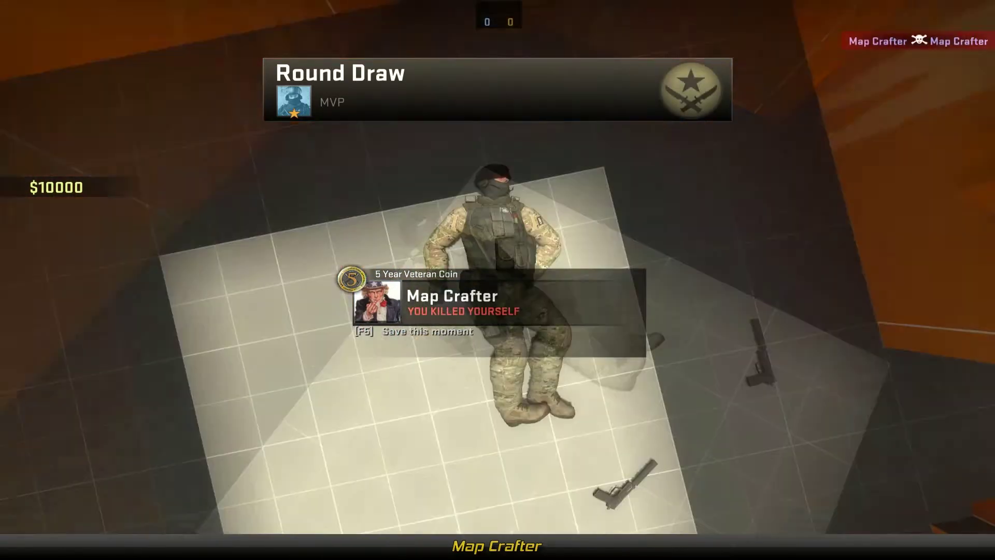